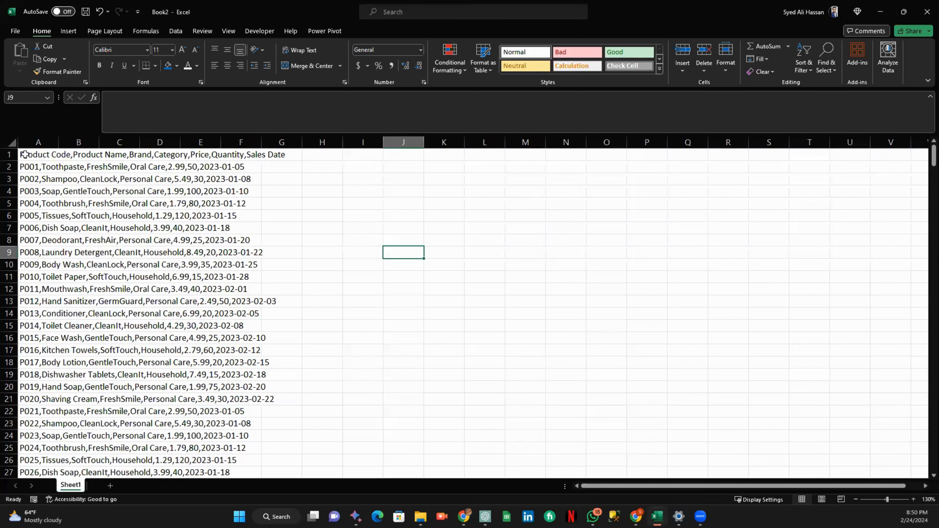
Examine the comma-separated product sales records stored in column A, from the header row down through the data.
drag(26, 155, 186, 411)
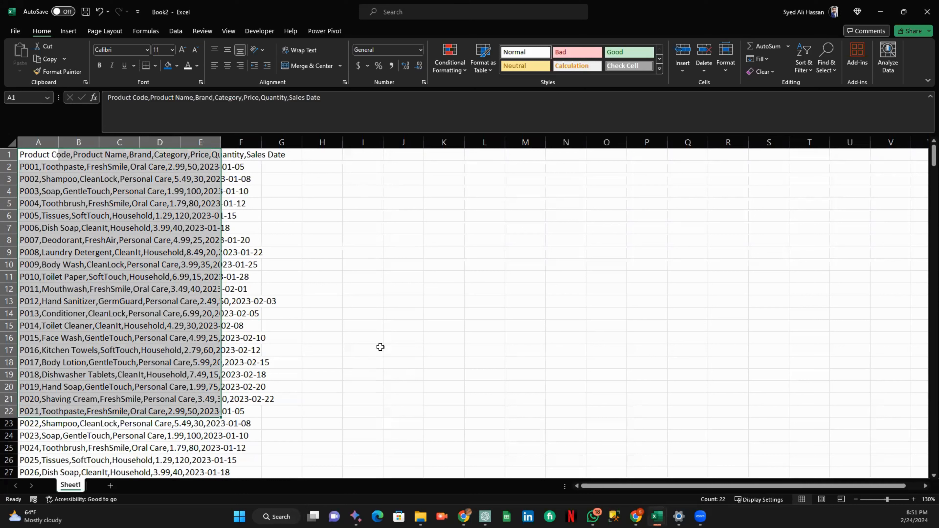
click(229, 202)
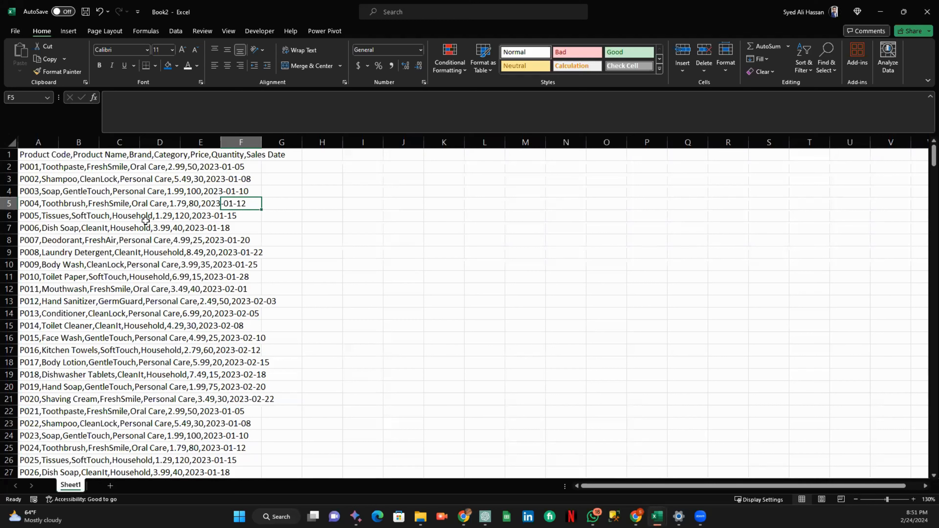
click(35, 154)
drag(56, 181, 156, 340)
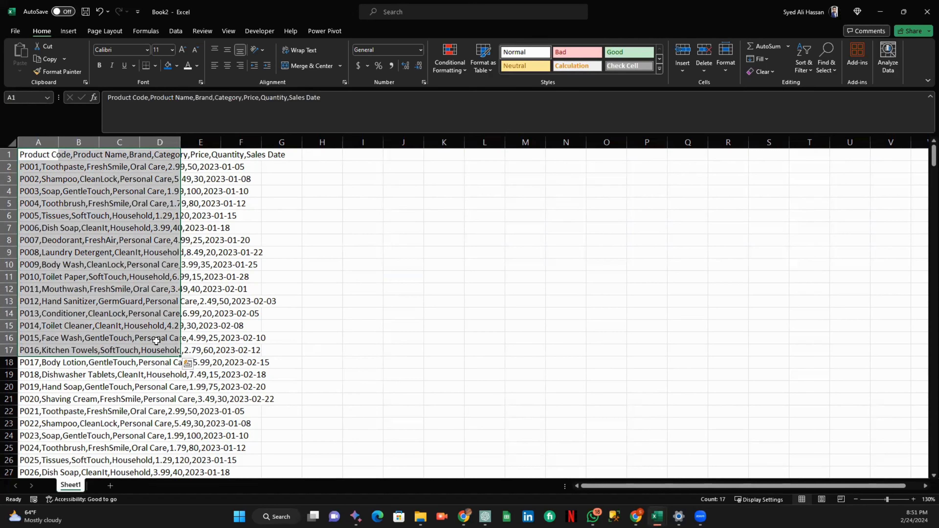
click(217, 322)
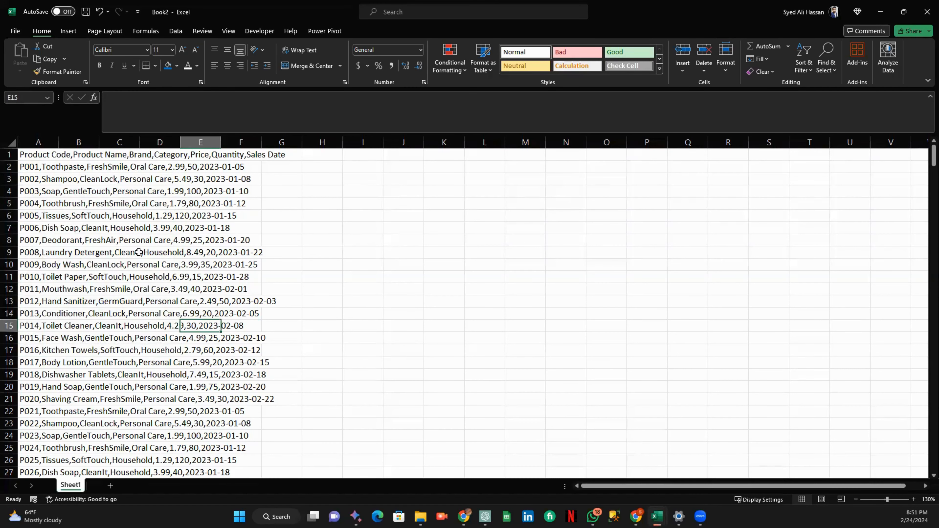
drag(33, 158, 349, 162)
drag(136, 205, 148, 459)
scroll(144, 268, up, 4)
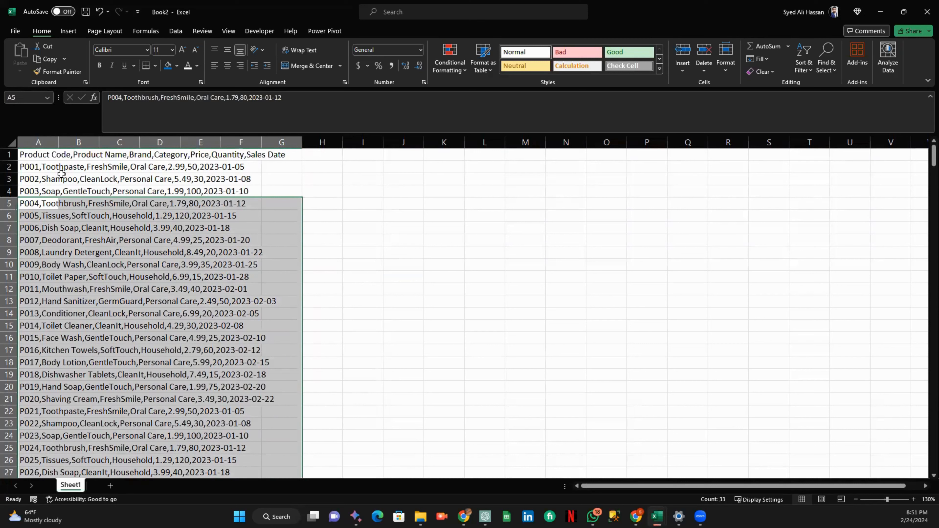
click(310, 227)
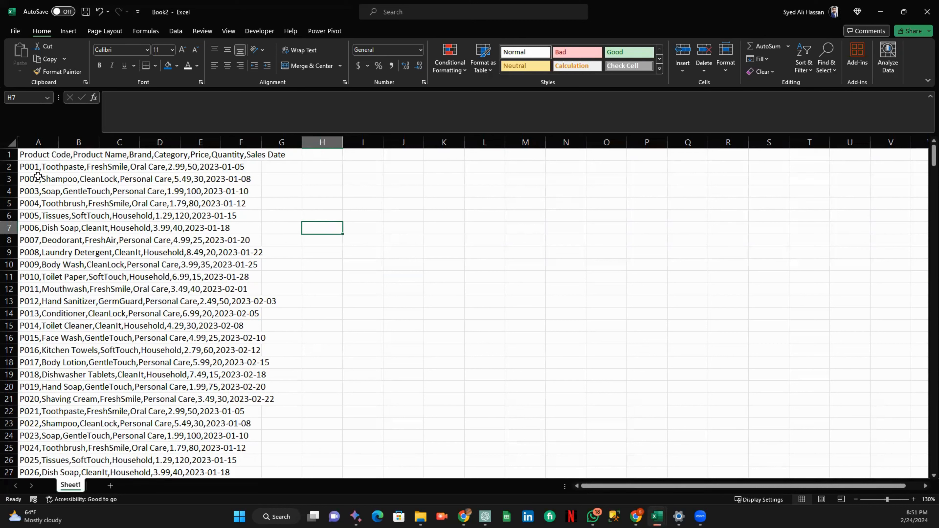
drag(34, 154, 236, 339)
click(42, 191)
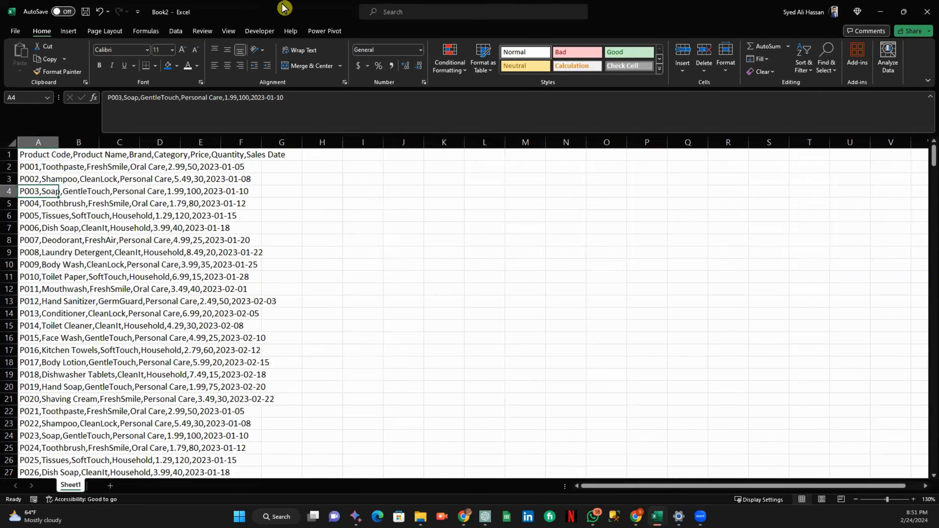
Check in the ribbon customization options that the Developer tab is enabled, and close the options.
click(261, 31)
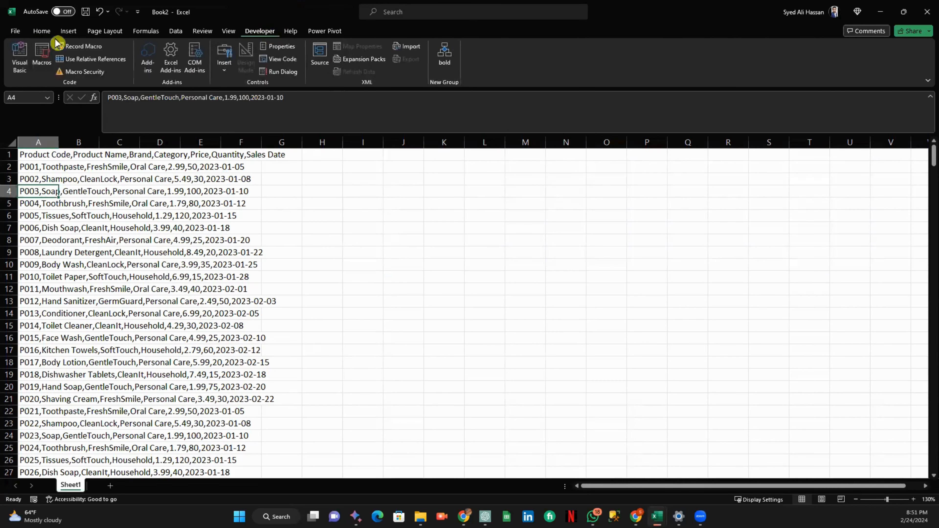
click(41, 32)
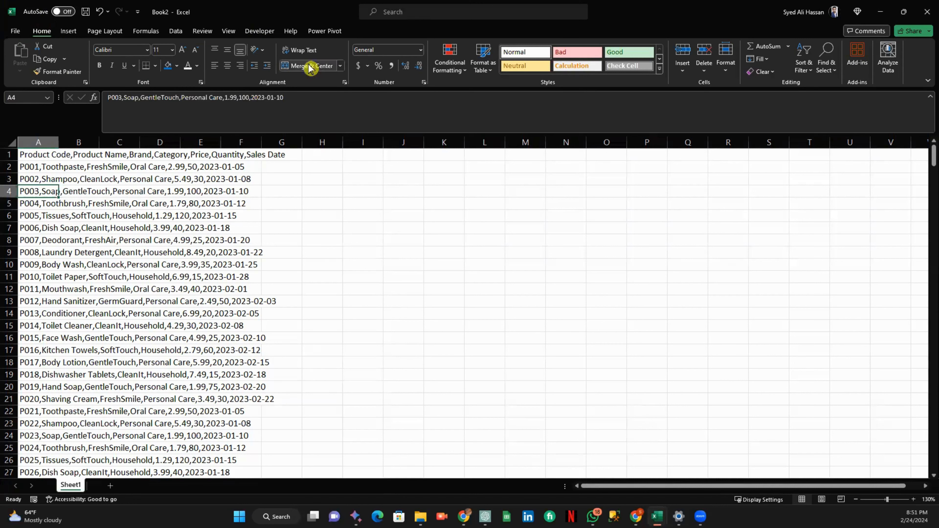
right_click(328, 81)
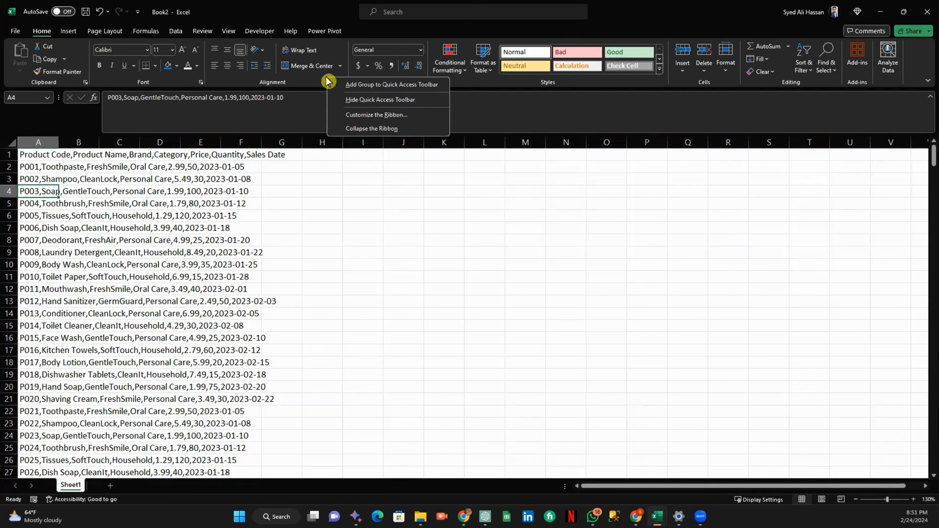
click(368, 118)
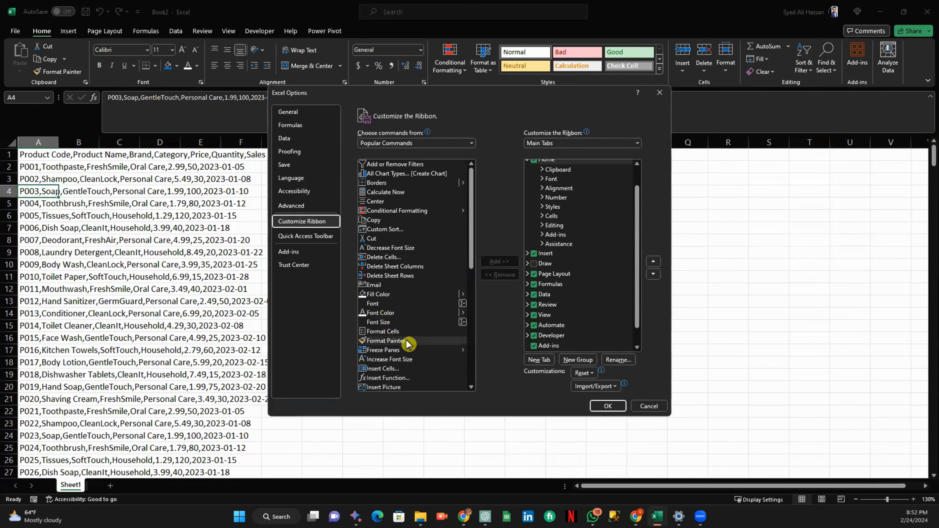
scroll(410, 346, down, 2)
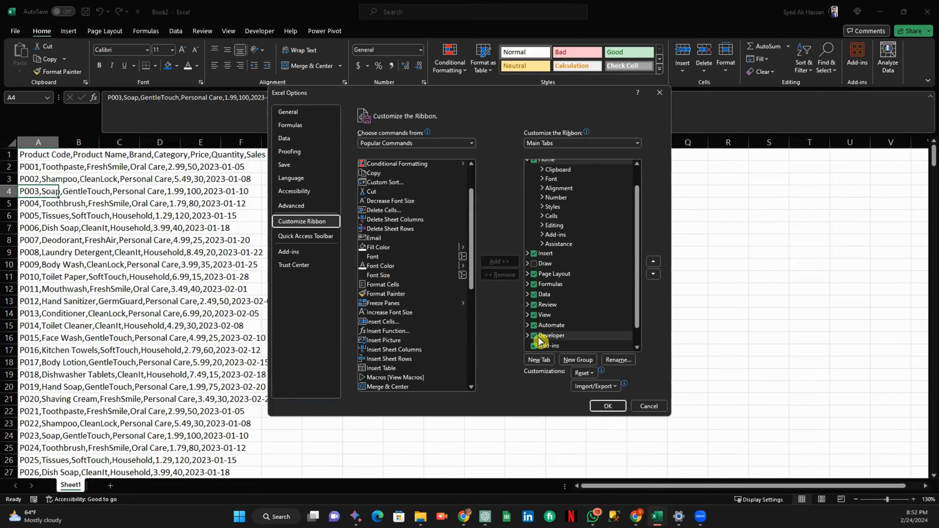
click(606, 406)
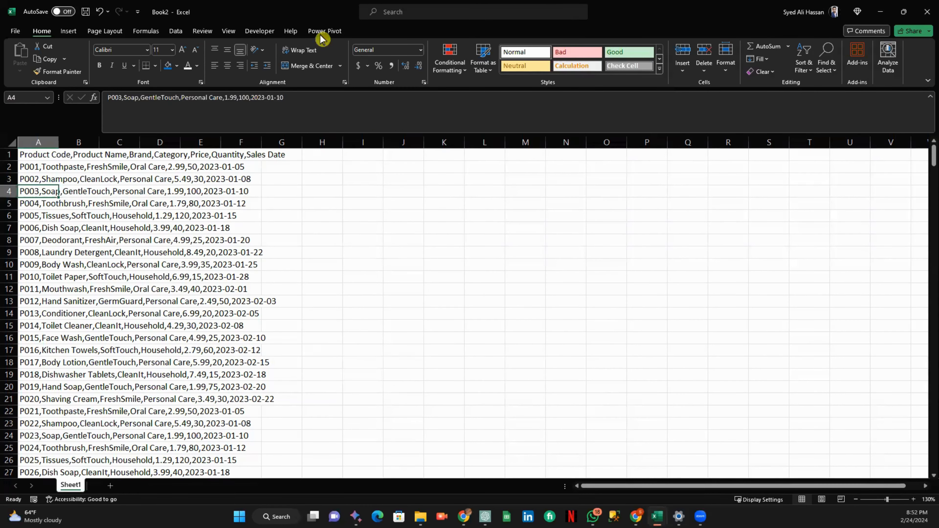
Set up a new macro recording named Examplevideo with the shortcut Ctrl+u.
click(261, 32)
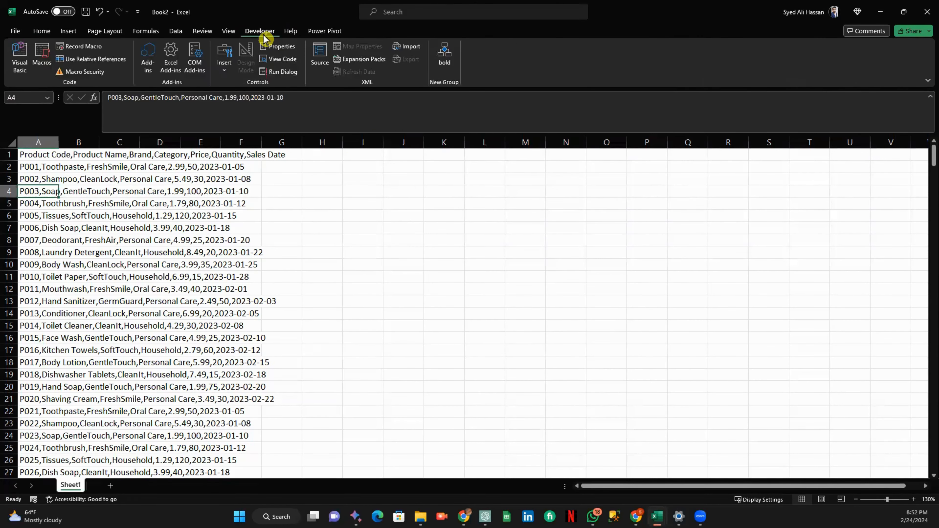
click(81, 47)
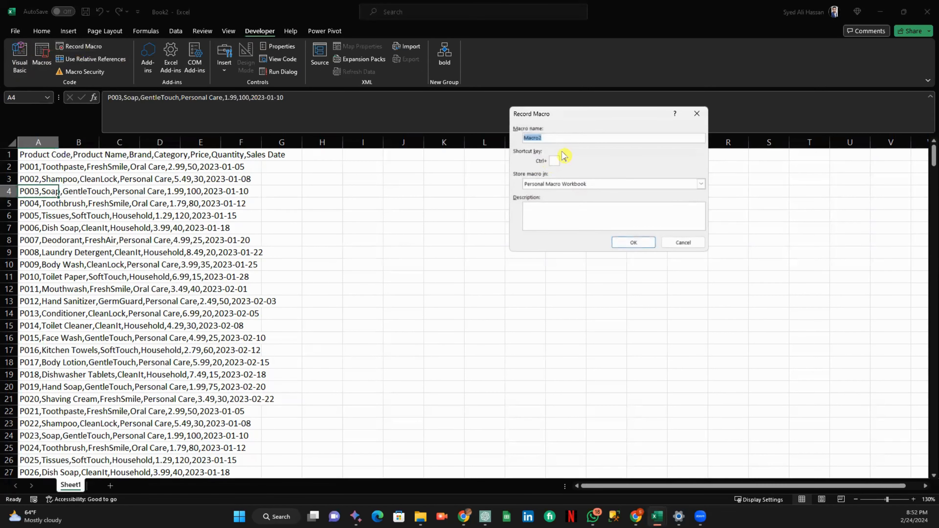
key(BackSpace)
text(Examplevideo)
click(554, 161)
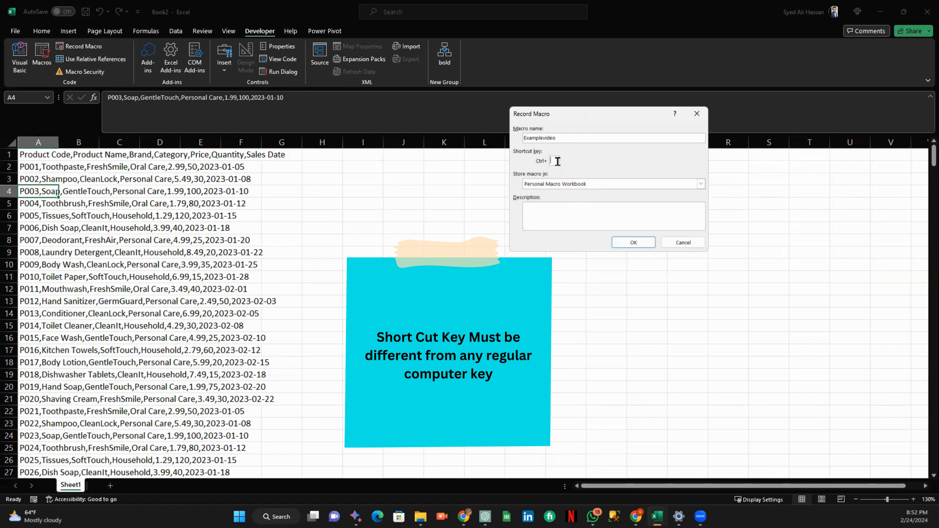
text(u)
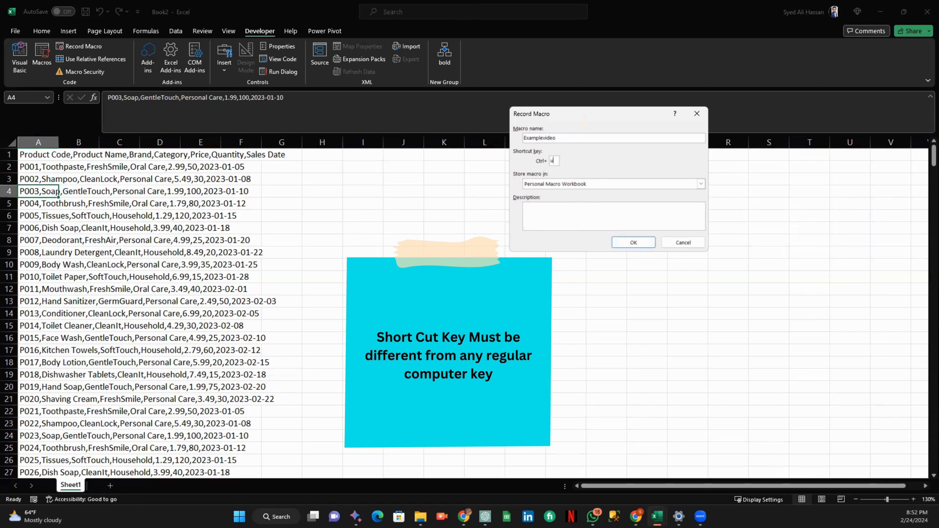
Store the macro in the Personal Macro Workbook with the description "for my abc client formatting daily sheet" and start recording.
click(701, 184)
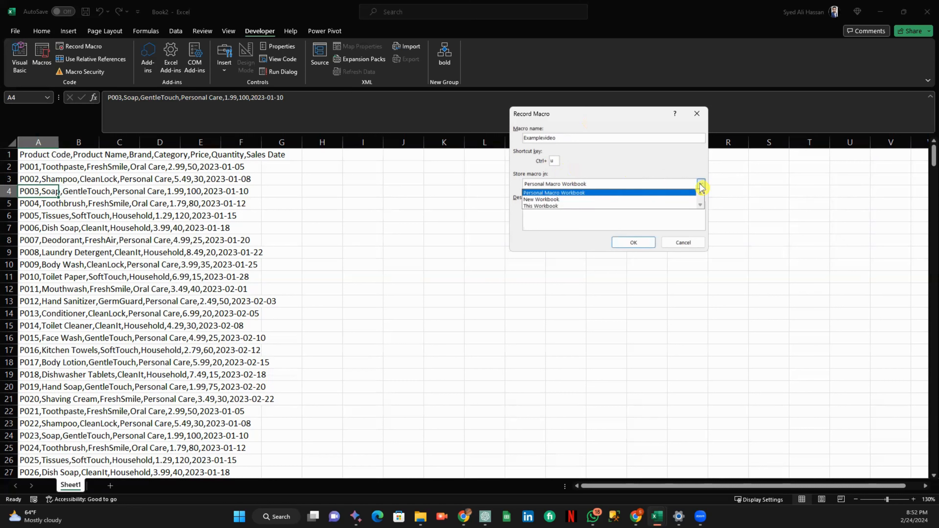
click(565, 193)
click(566, 217)
text(for my abc client formatting daily)
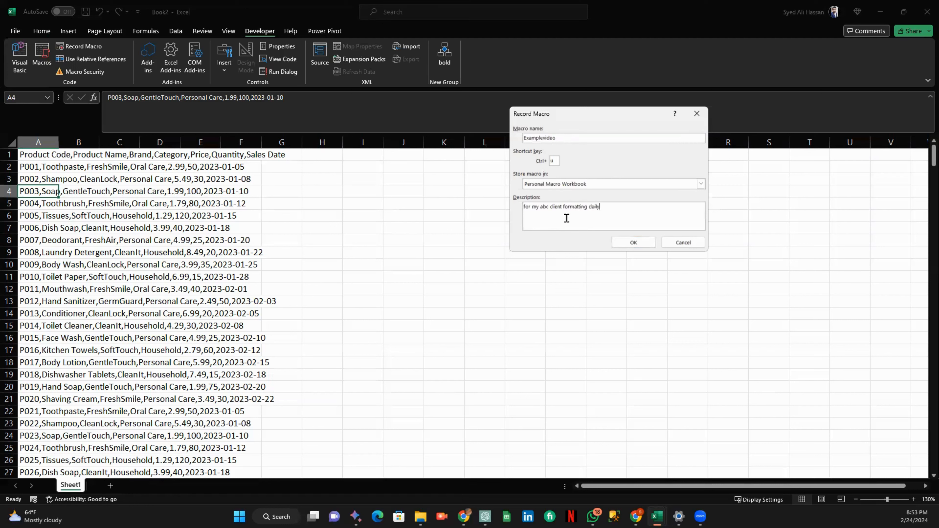
text( sheet)
click(633, 242)
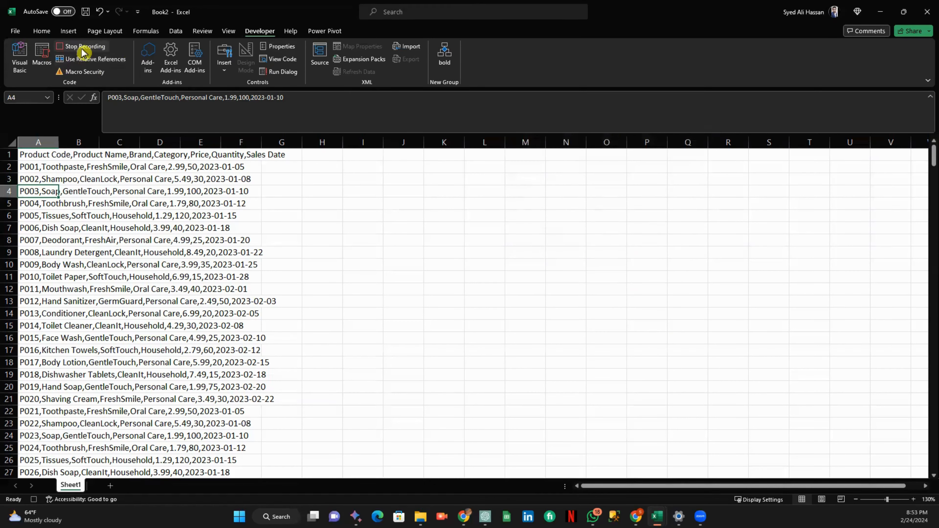
Split all the text in column A, from A1 to the last record, into separate columns using Text to Columns with the comma delimiter.
click(312, 274)
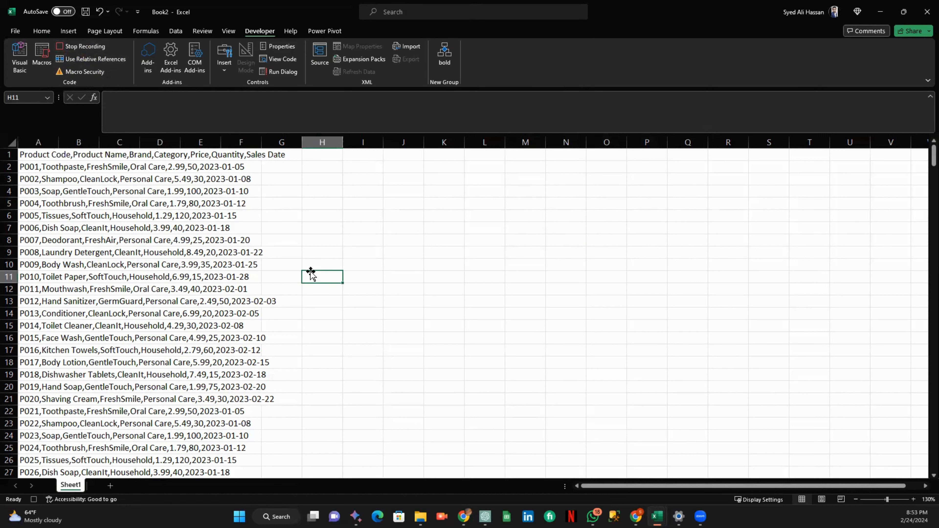
click(42, 154)
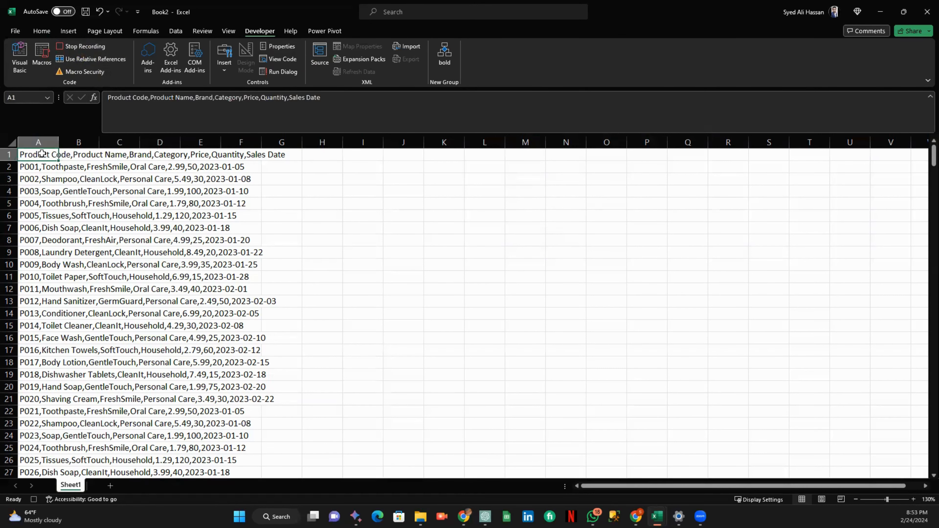
key(ctrl+shift+Down)
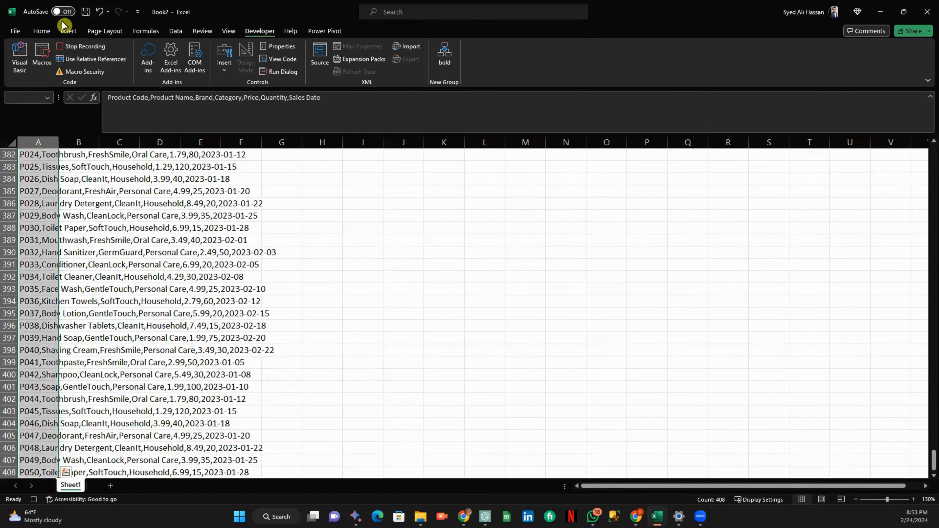
click(41, 32)
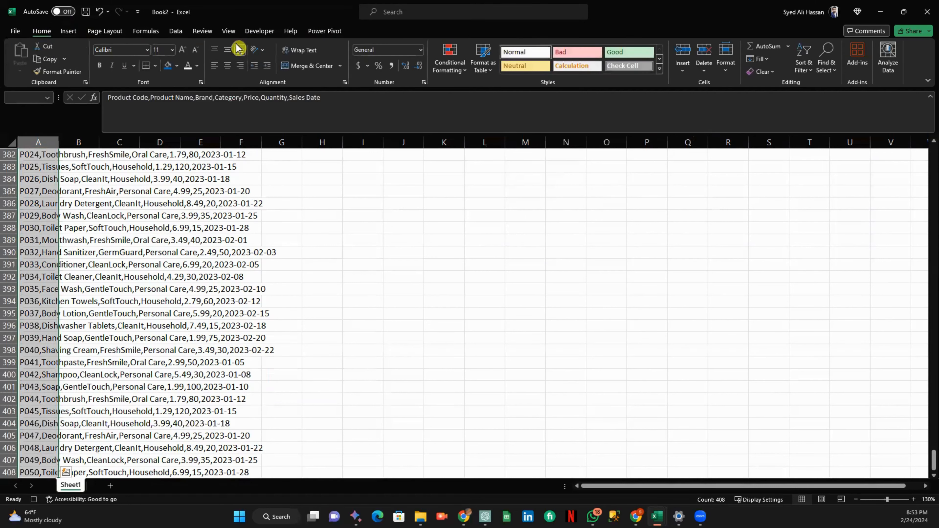
click(175, 31)
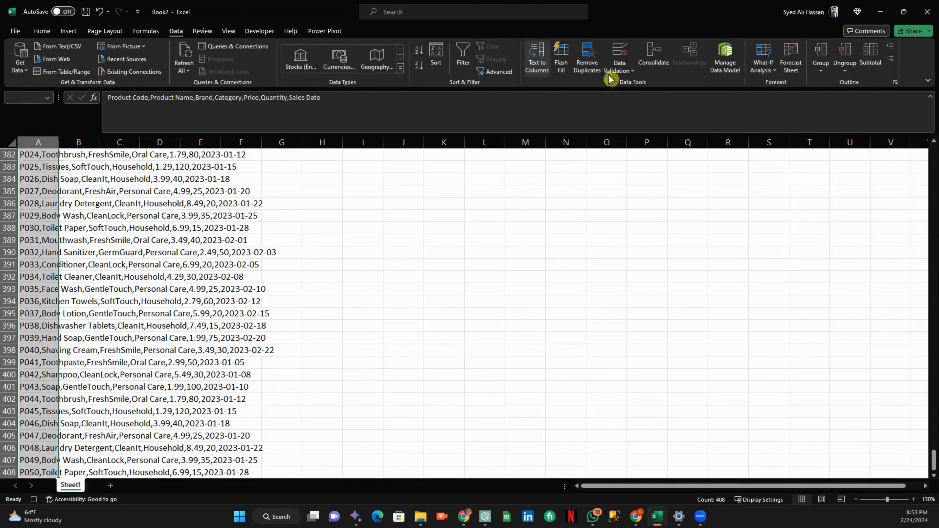
click(543, 61)
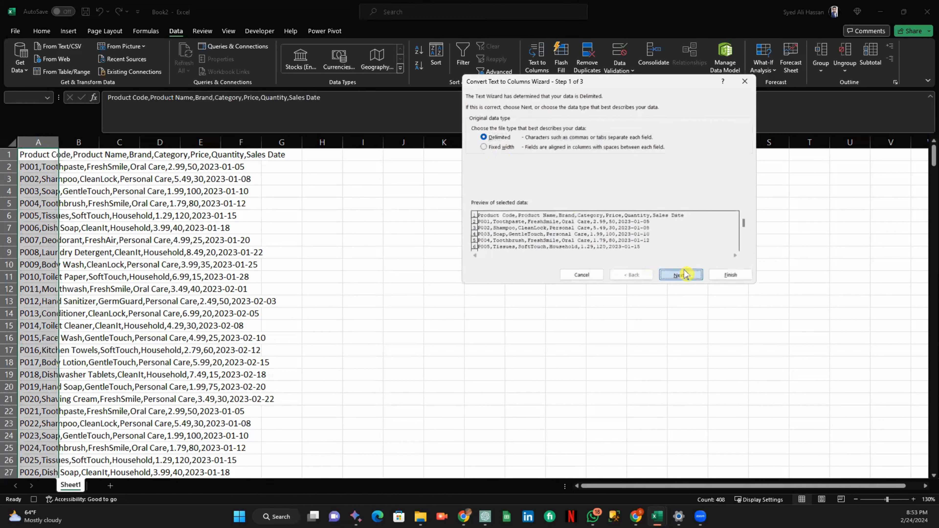
click(680, 274)
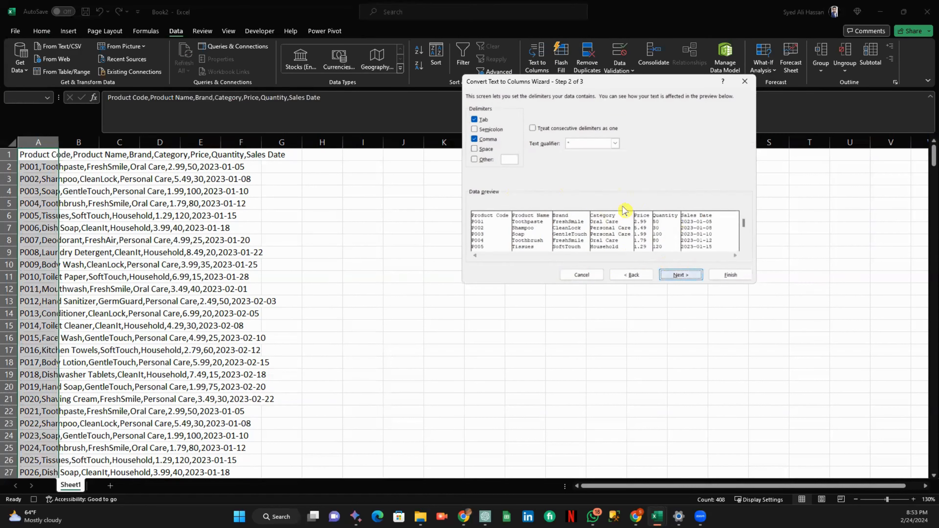
click(680, 275)
click(724, 274)
click(429, 239)
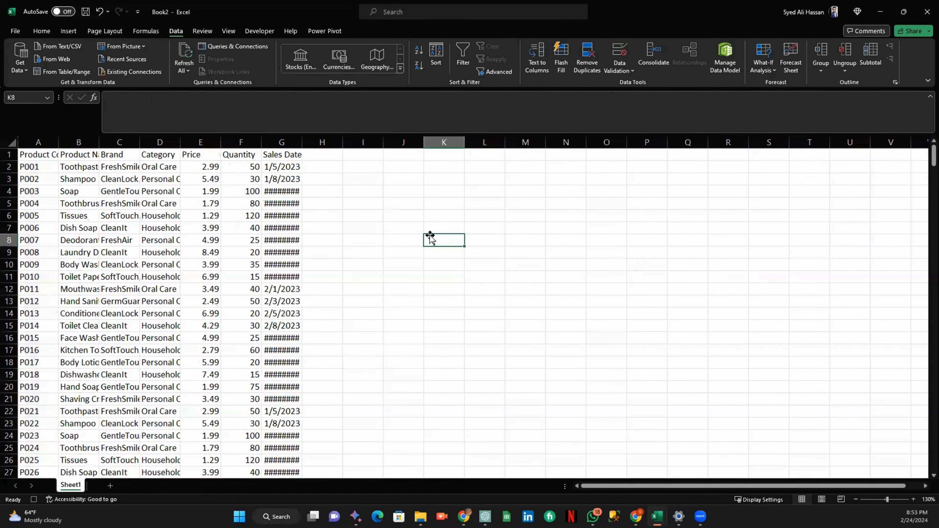
Auto-fit the widths of all columns in the sheet to their contents.
click(9, 142)
double_click(58, 142)
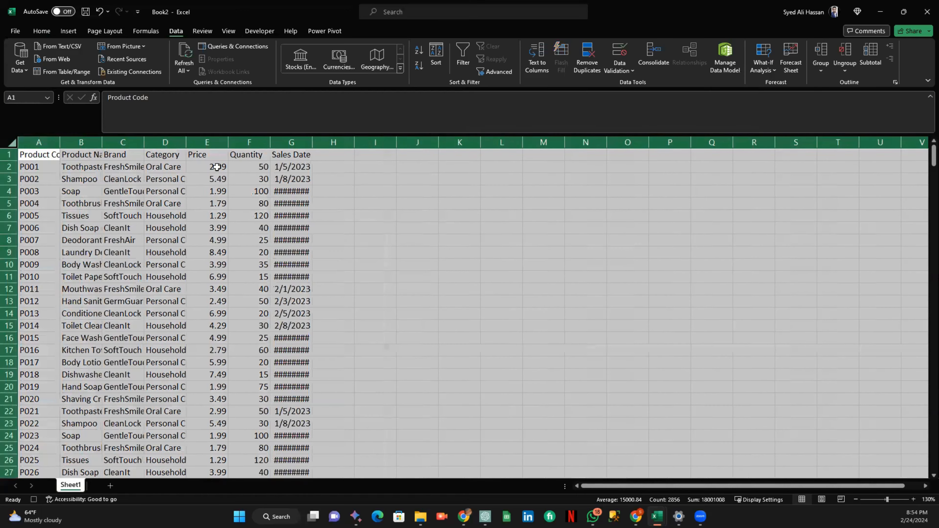
click(351, 190)
click(9, 142)
double_click(59, 142)
click(389, 239)
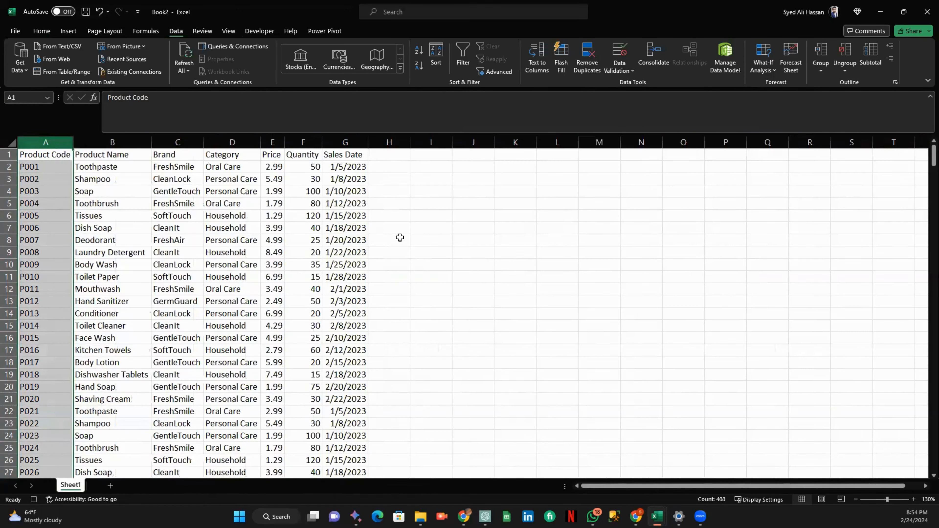
Give the header cells A1:G1 a standard blue fill and white font color.
drag(49, 158, 352, 154)
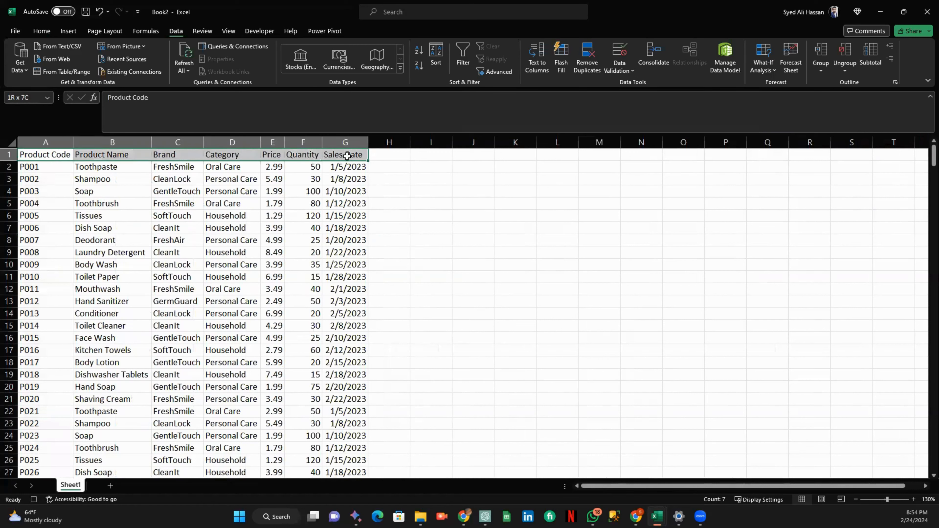
click(41, 31)
click(176, 65)
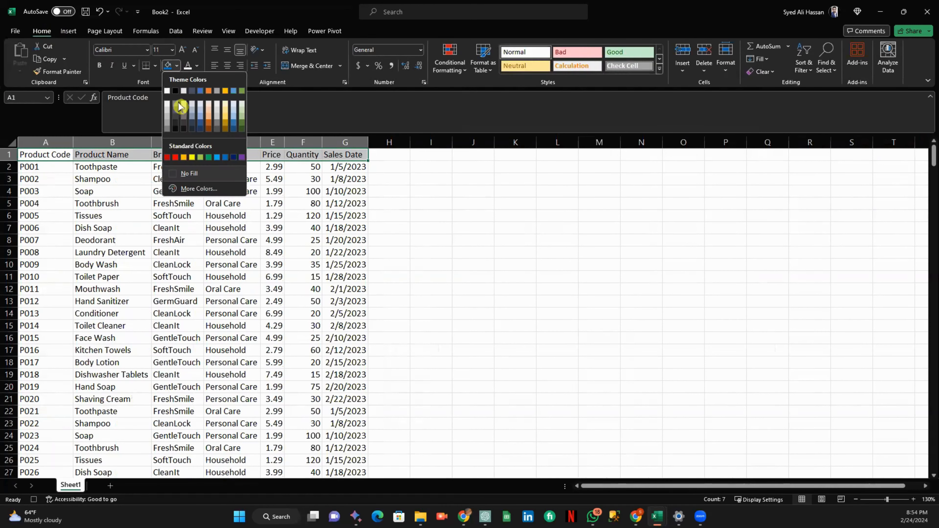
click(225, 158)
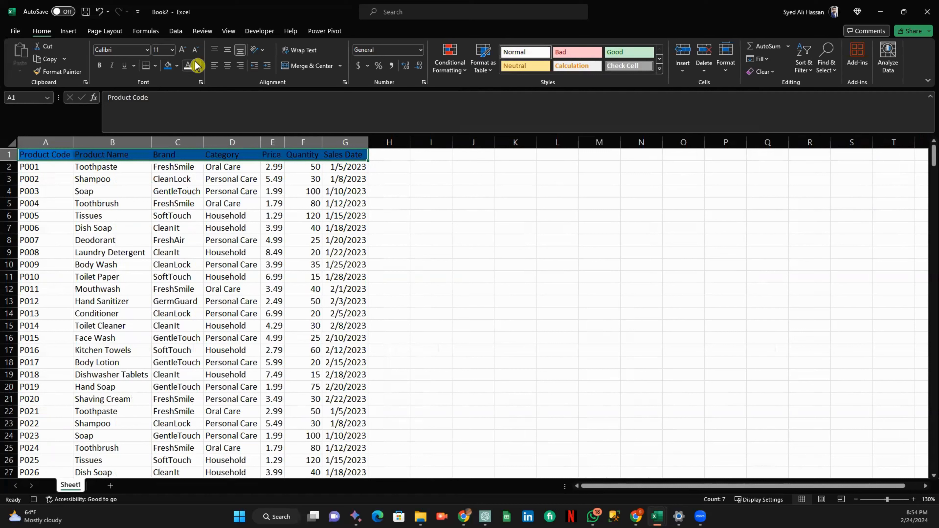
click(197, 66)
click(187, 107)
click(345, 179)
Make the header text in A1:G1 bold.
click(46, 154)
drag(47, 154, 345, 154)
click(99, 66)
click(388, 218)
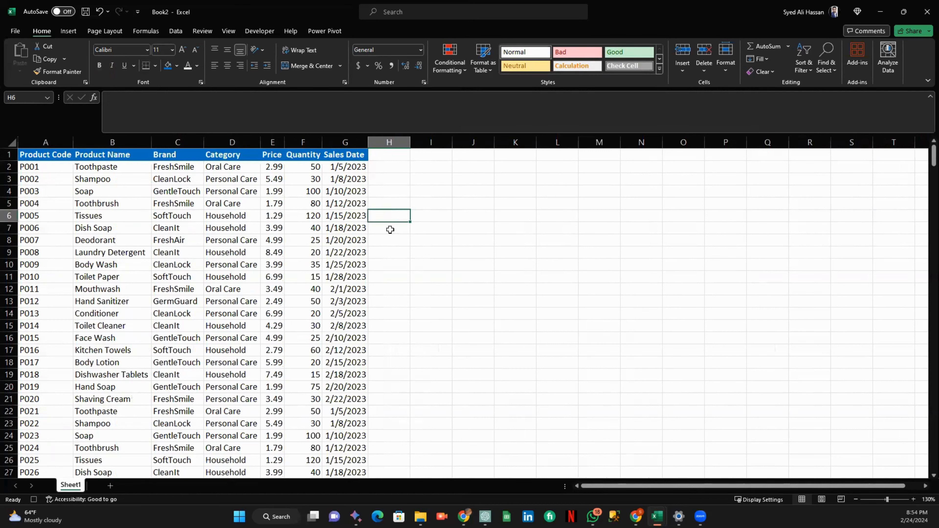